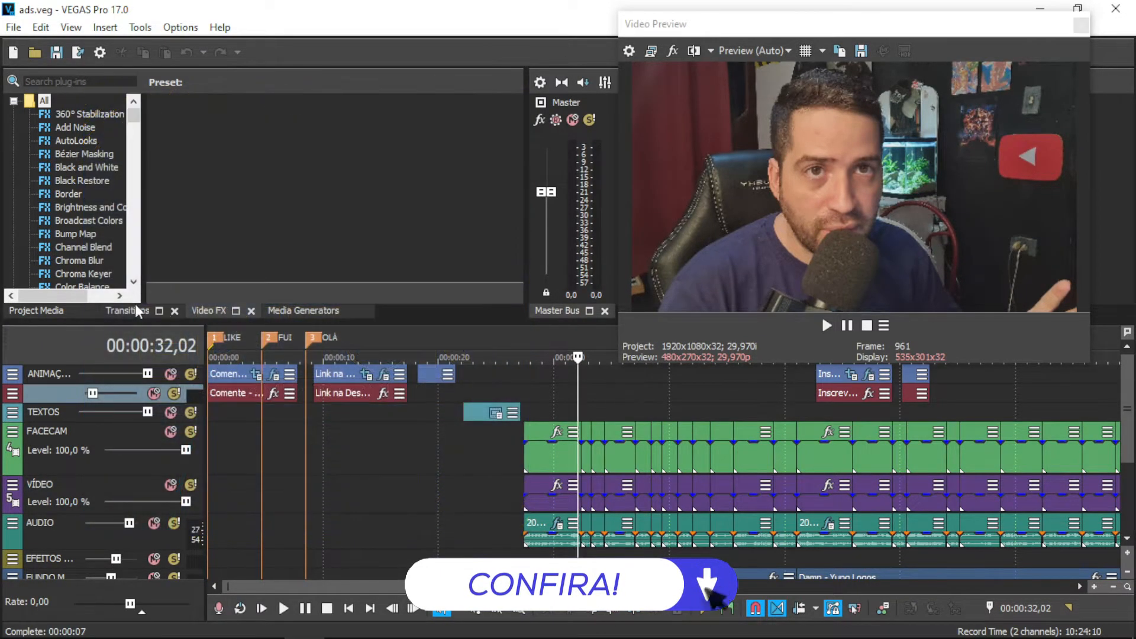
Step: Bring up the project's imported media and fit the whole edited sequence into view on the timeline
left_click(46, 312)
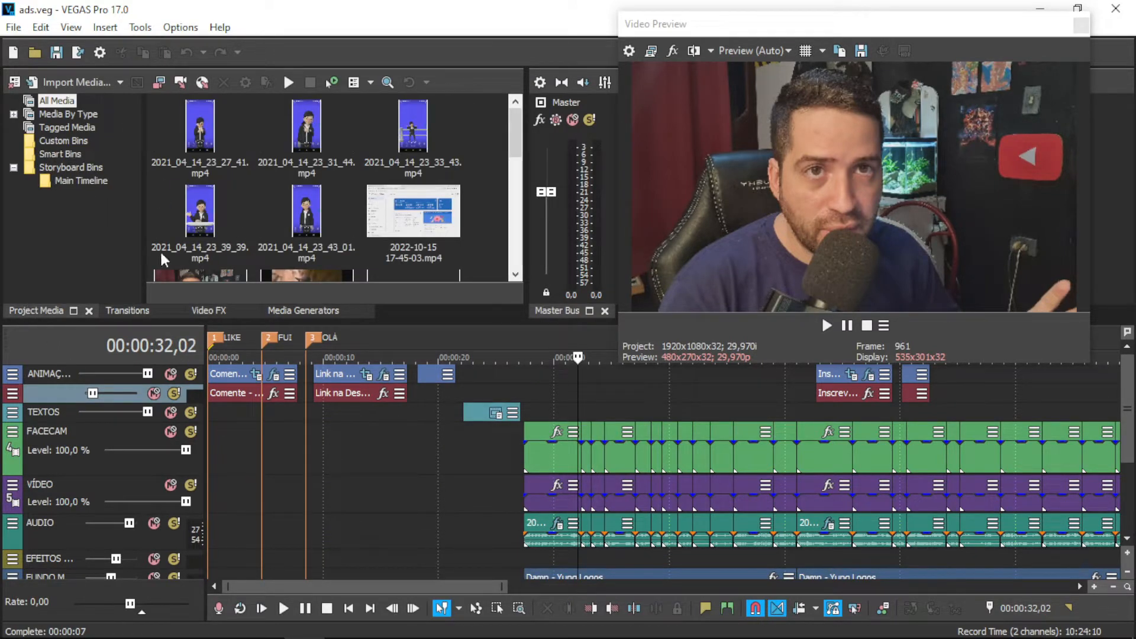
scroll(165, 258, "down", 3)
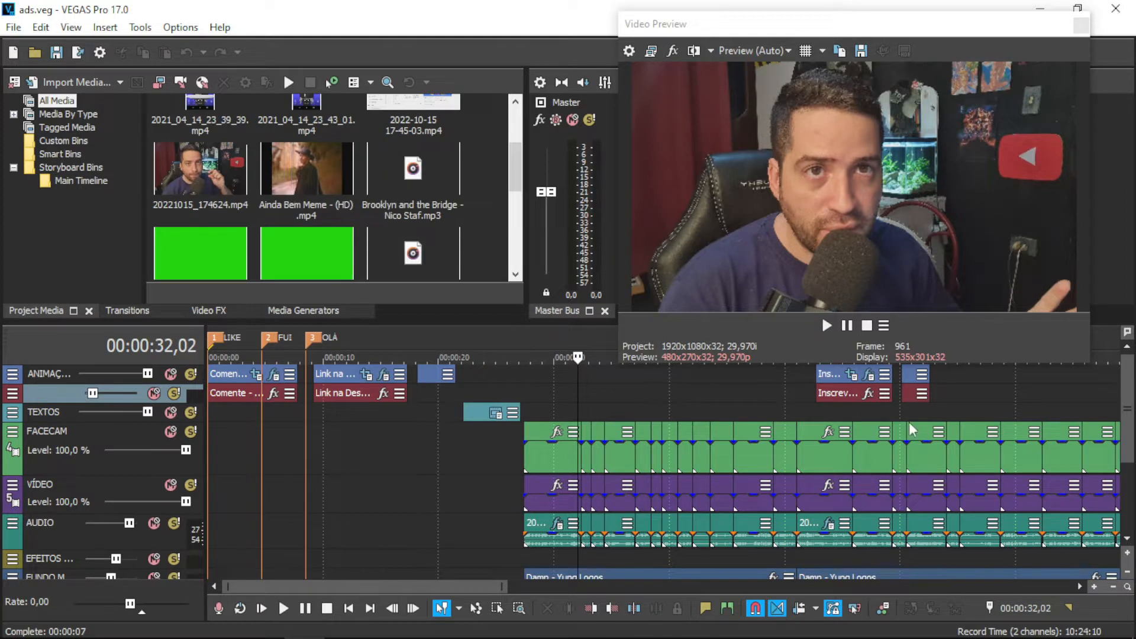
scroll(553, 414, "up", 4)
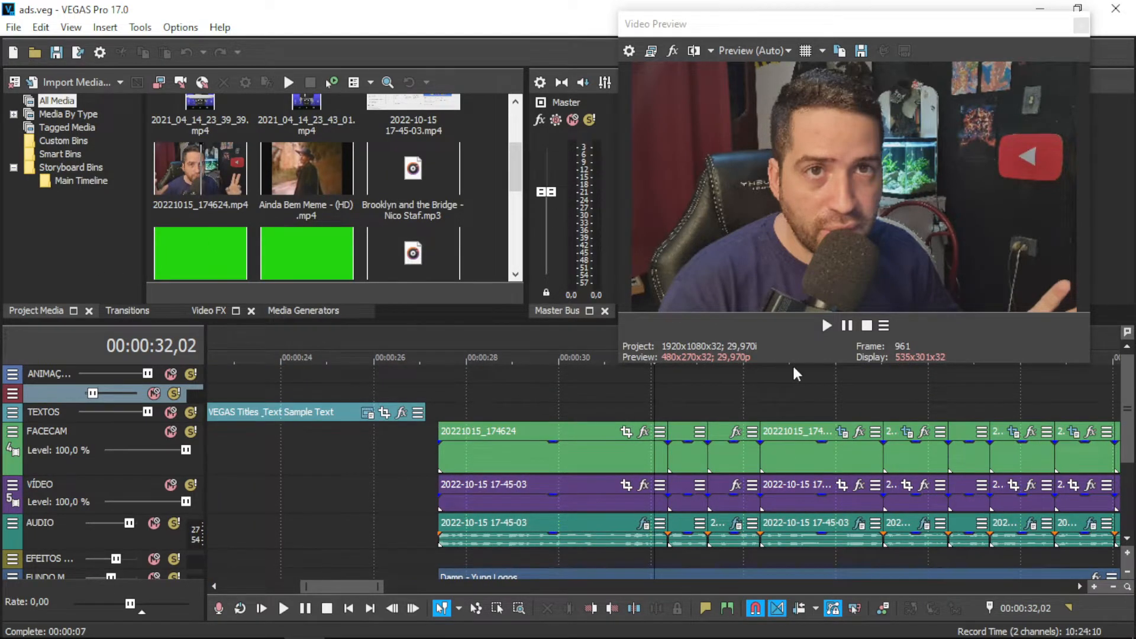
scroll(535, 467, "down", 8)
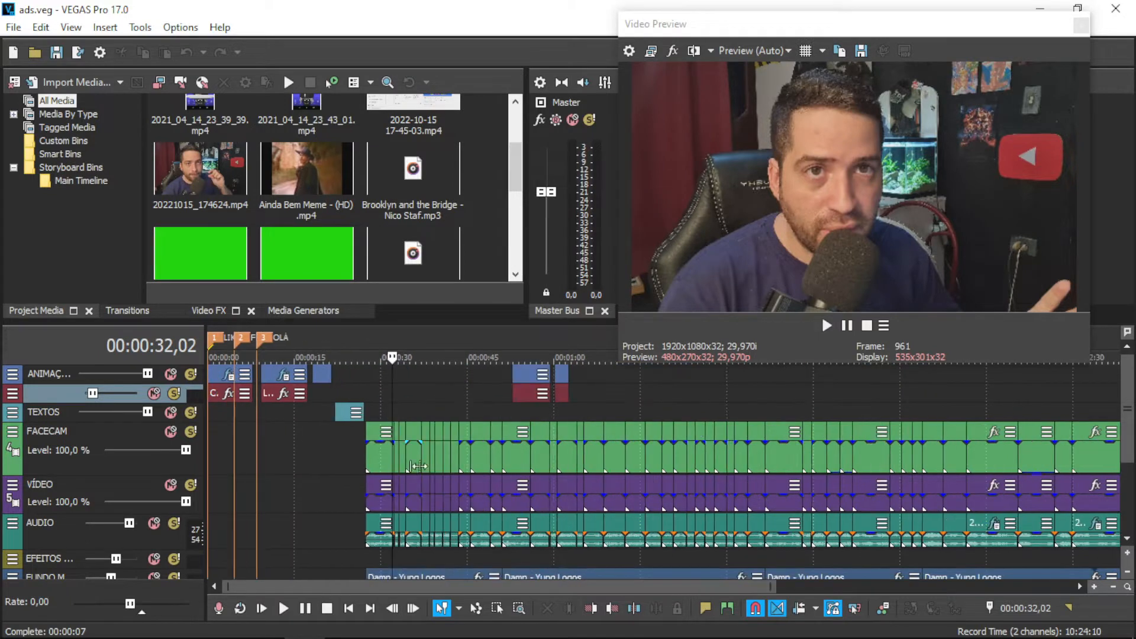
scroll(888, 459, "down", 3)
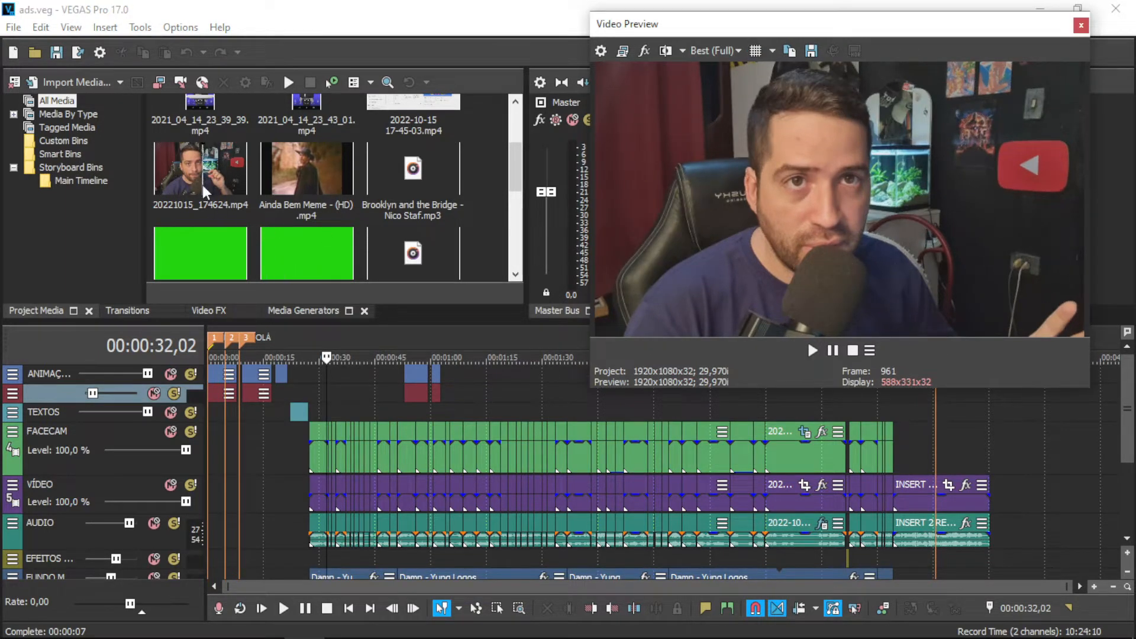
Step: Add the VEGAS Color Balance and VEGAS Brightness and Contrast effects as Media FX to the source clip 20221015_174624.mp4
right_click(200, 169)
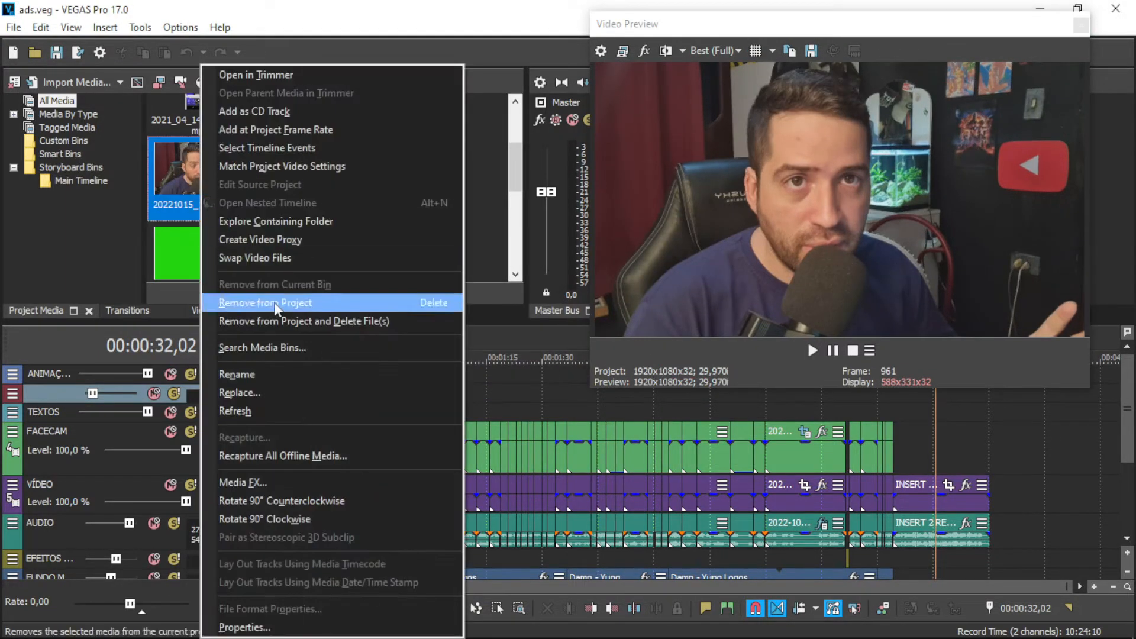
left_click(272, 481)
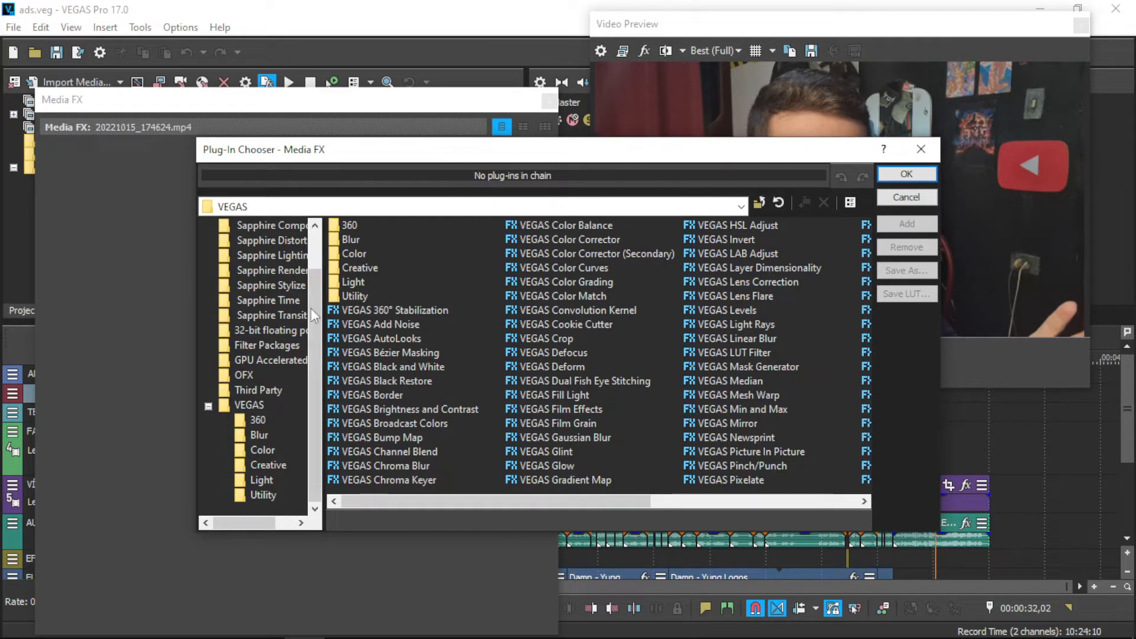
left_click(563, 225)
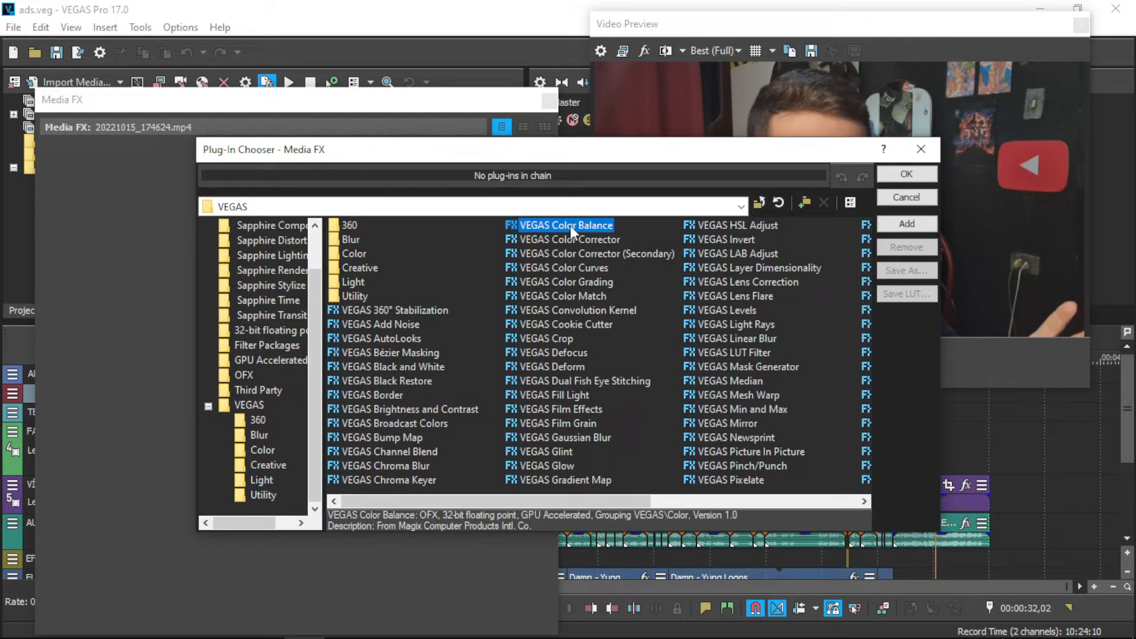
left_click(904, 227)
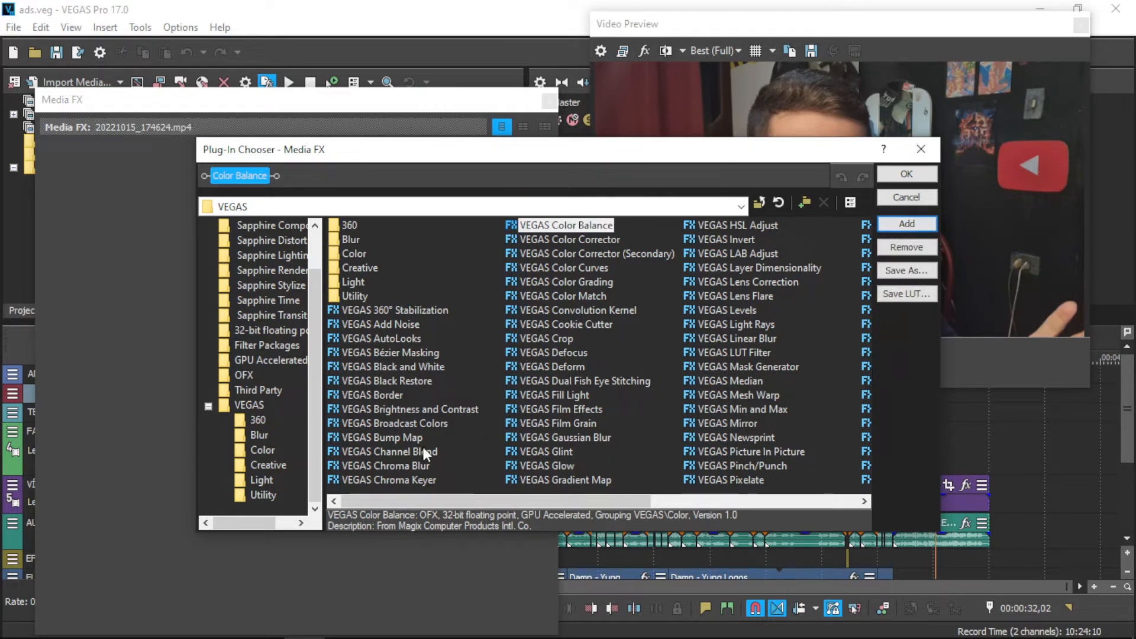
left_click(413, 418)
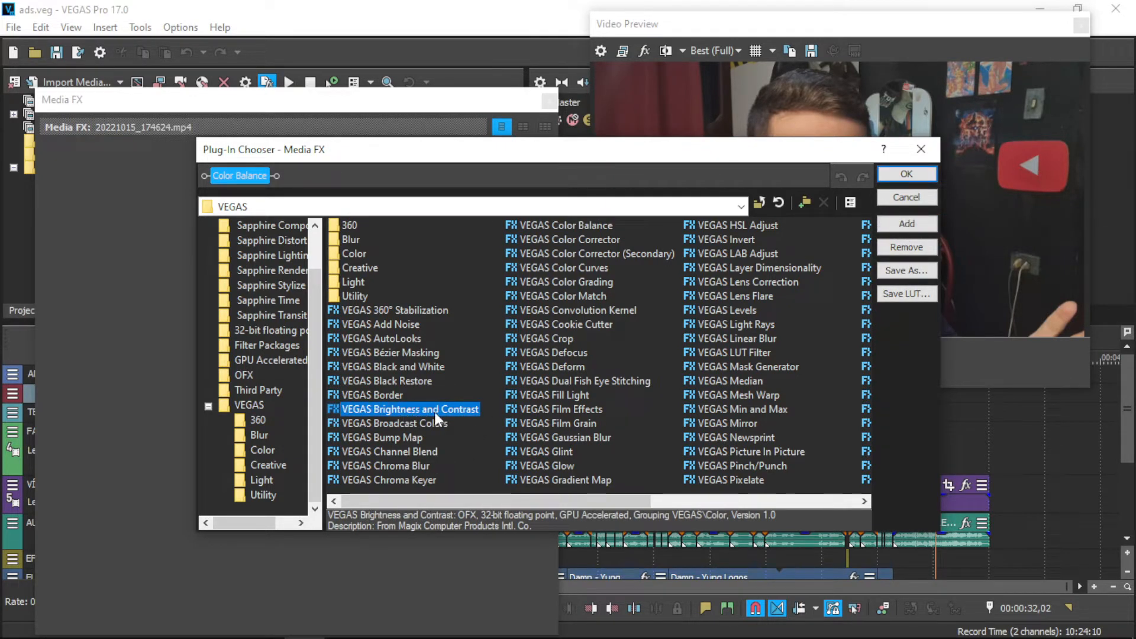
left_click(907, 224)
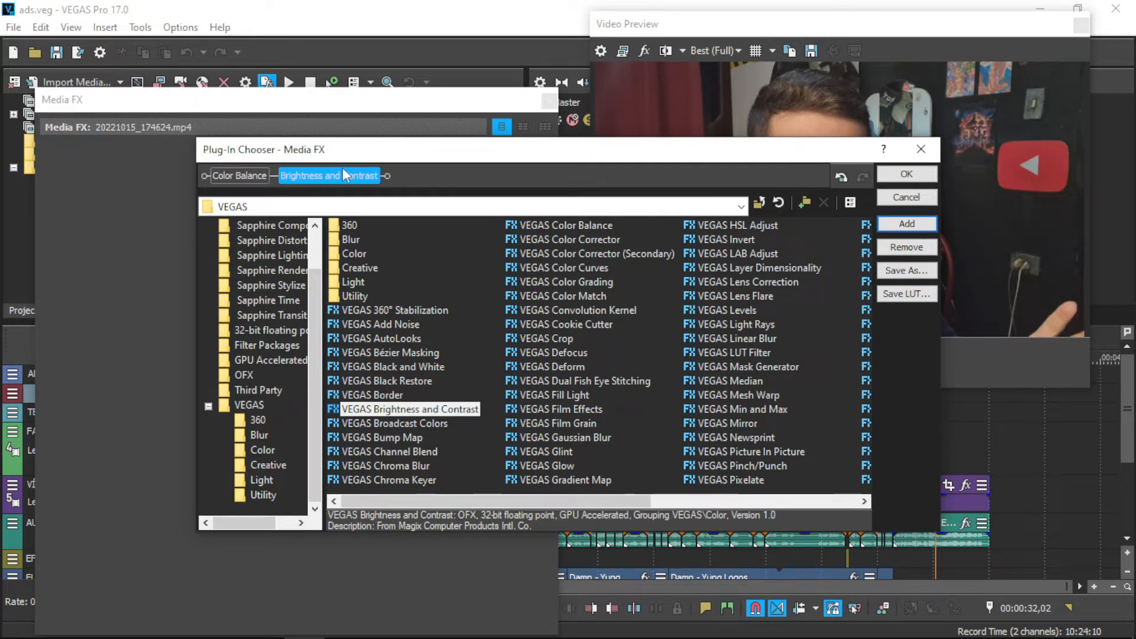
left_click(903, 176)
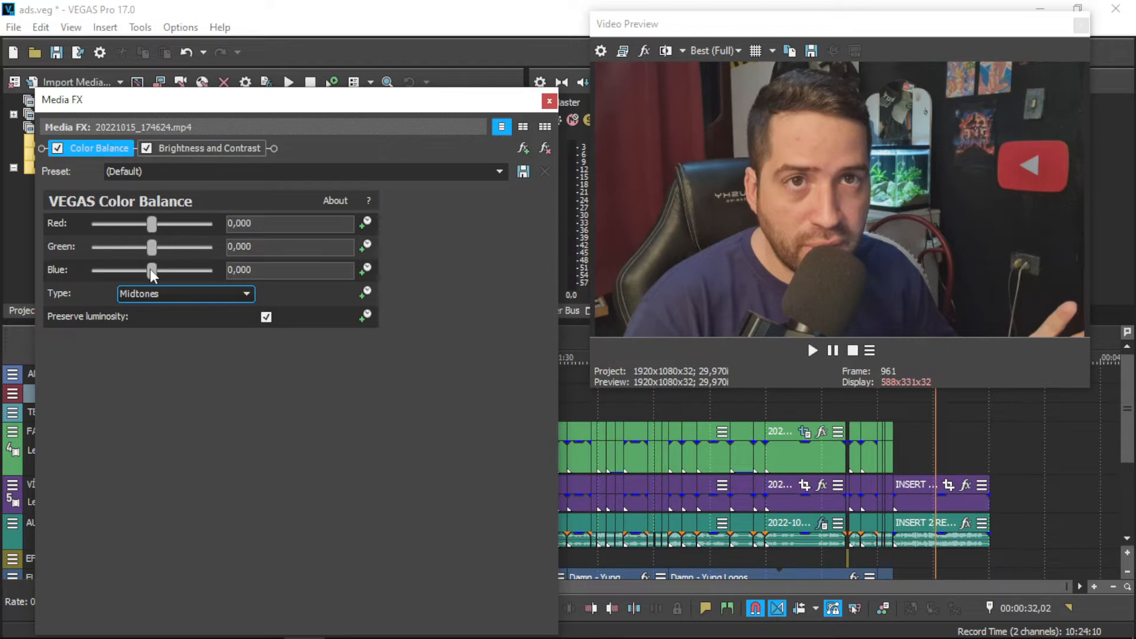
Step: Set the midtones Color Balance to blue 0,051 and red -0,031, comparing the original and corrected image in the split preview
left_click_drag(151, 271, 158, 273)
left_click_drag(154, 225, 151, 226)
left_click(666, 52)
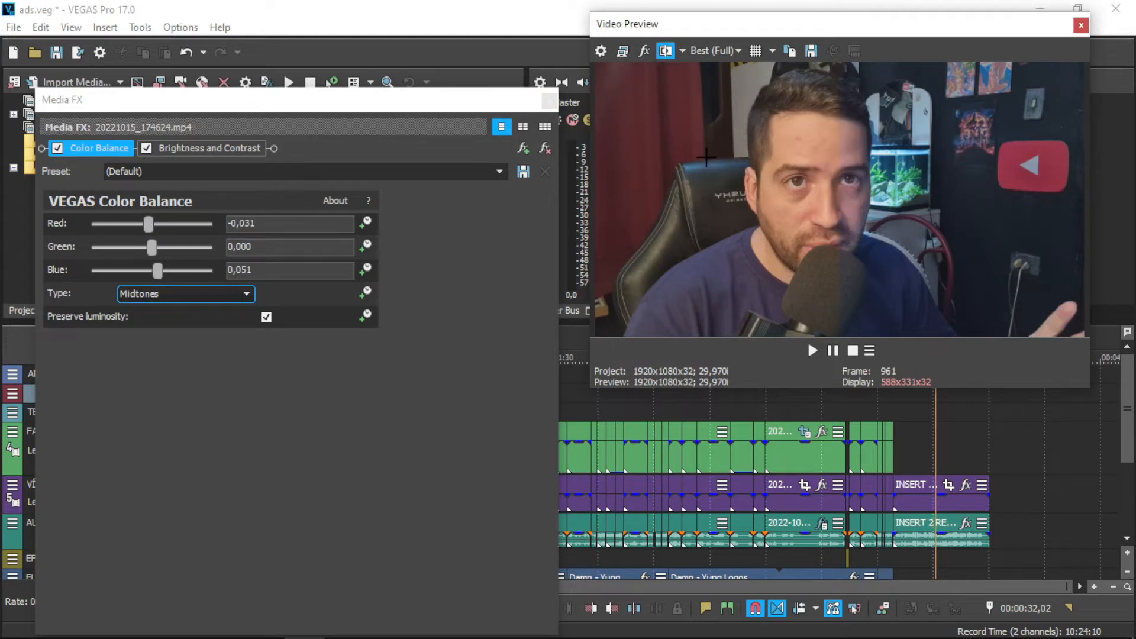
left_click(666, 50)
left_click(666, 52)
Step: Set Brightness to -0,034, Contrast to 0,048 and Contrast center to 0,741 in the Brightness and Contrast effect
left_click(178, 150)
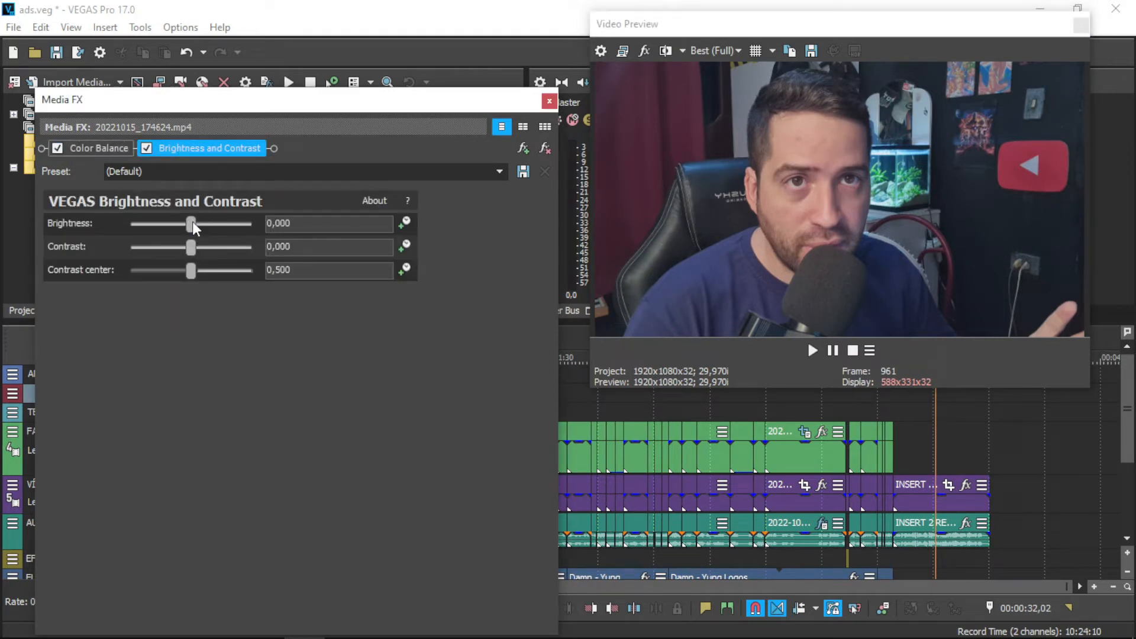
left_click_drag(193, 221, 193, 221)
left_click_drag(193, 221, 192, 221)
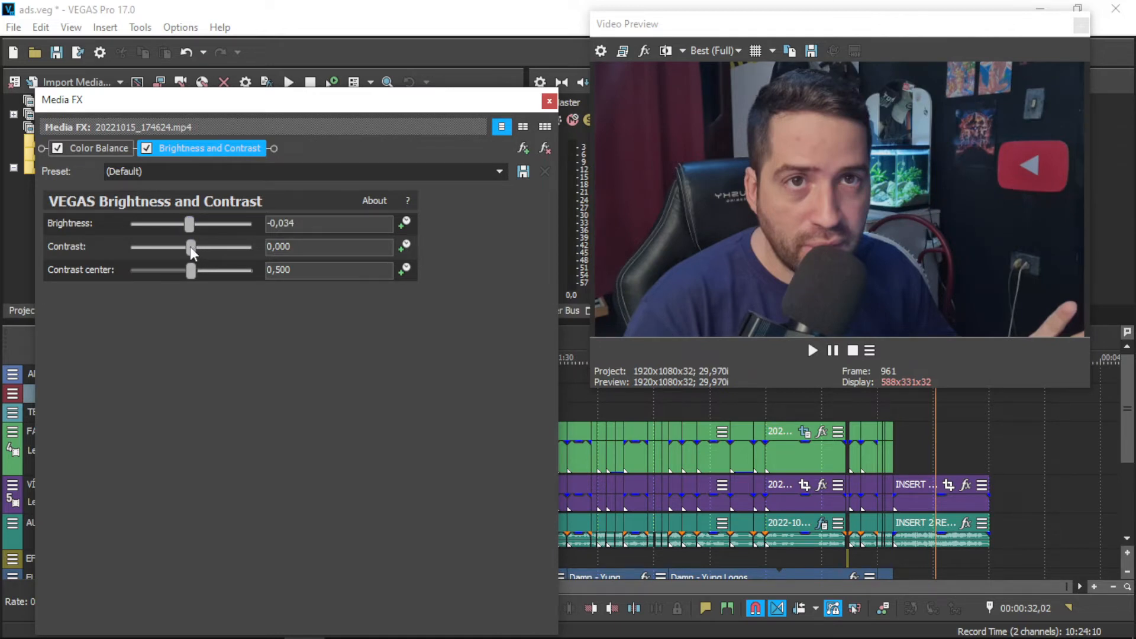
left_click(192, 247)
left_click_drag(190, 270, 254, 271)
left_click_drag(193, 227, 193, 225)
left_click_drag(196, 249, 193, 248)
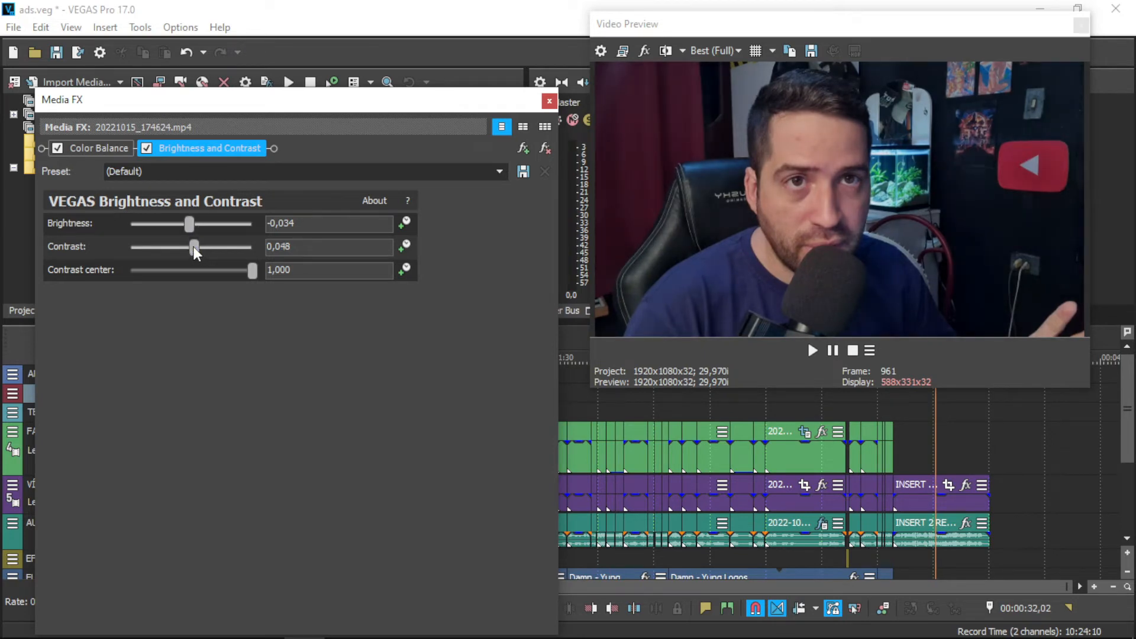
left_click_drag(192, 246, 194, 244)
left_click_drag(254, 268, 222, 272)
Step: Compare the original and corrected image repeatedly in the split-screen preview, and close the Media FX settings
left_click(668, 52)
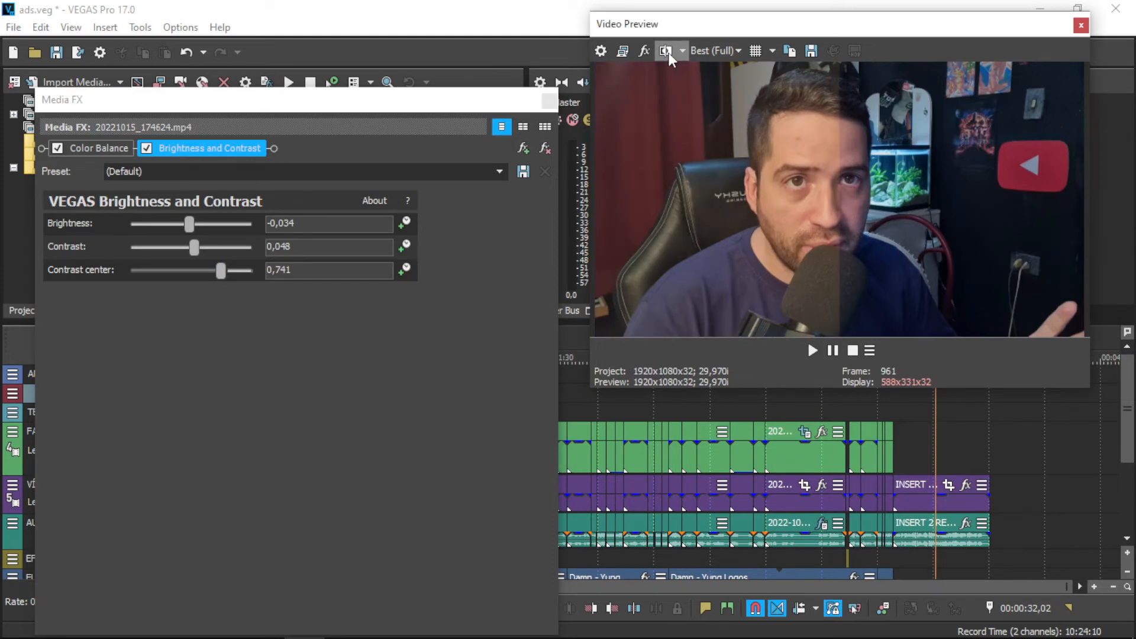
left_click(667, 52)
left_click(667, 52)
left_click(667, 52)
left_click(667, 52)
left_click(667, 52)
left_click(667, 51)
left_click(667, 51)
left_click(666, 48)
left_click(662, 50)
left_click(661, 49)
left_click(660, 50)
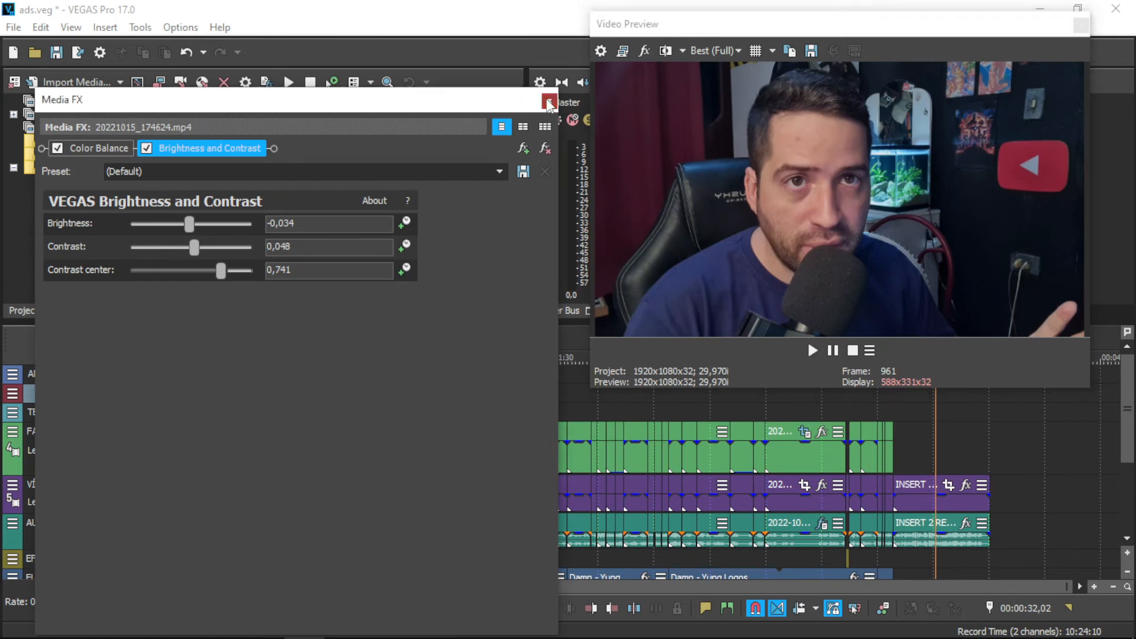
left_click(549, 103)
Step: Check the color correction on facecam cuts at several points along the timeline
left_click(365, 394)
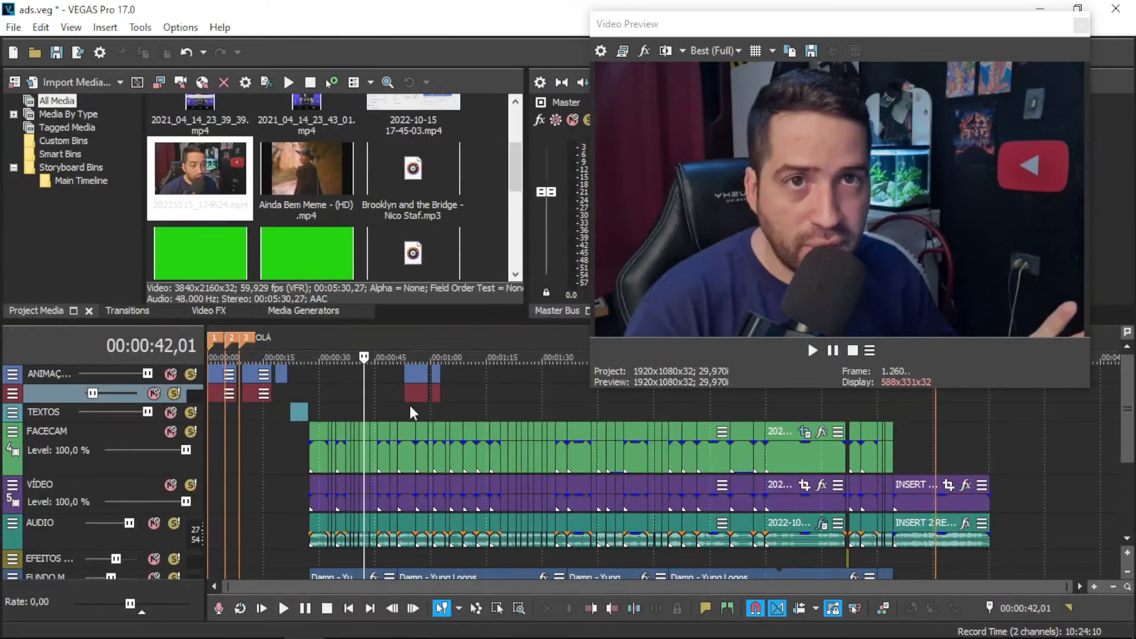
left_click(428, 416)
left_click(489, 413)
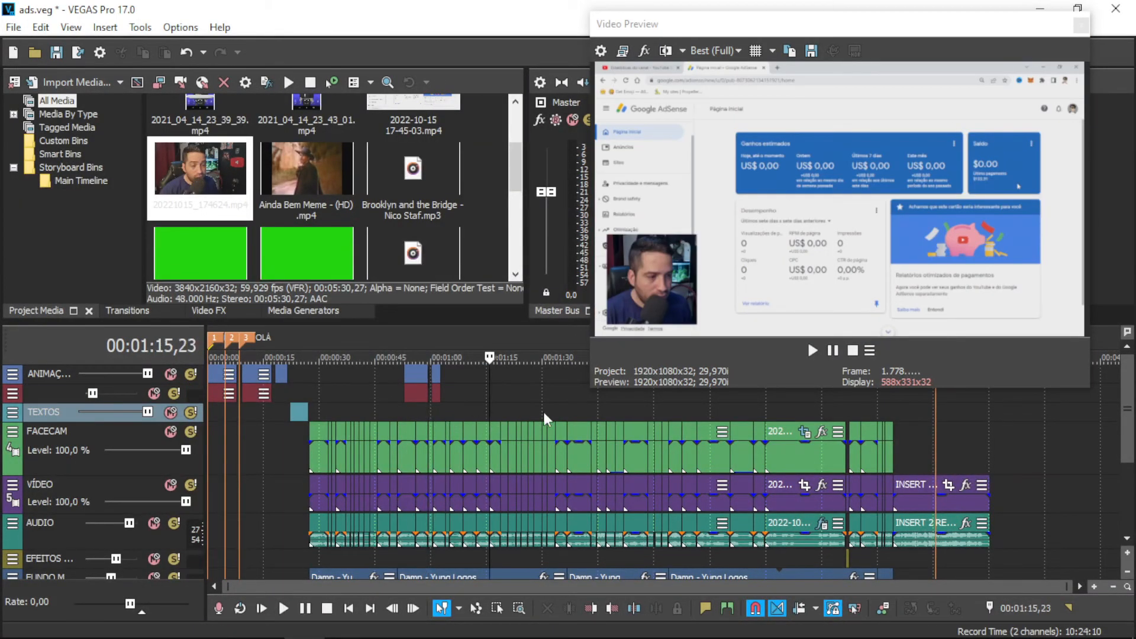
left_click(804, 399)
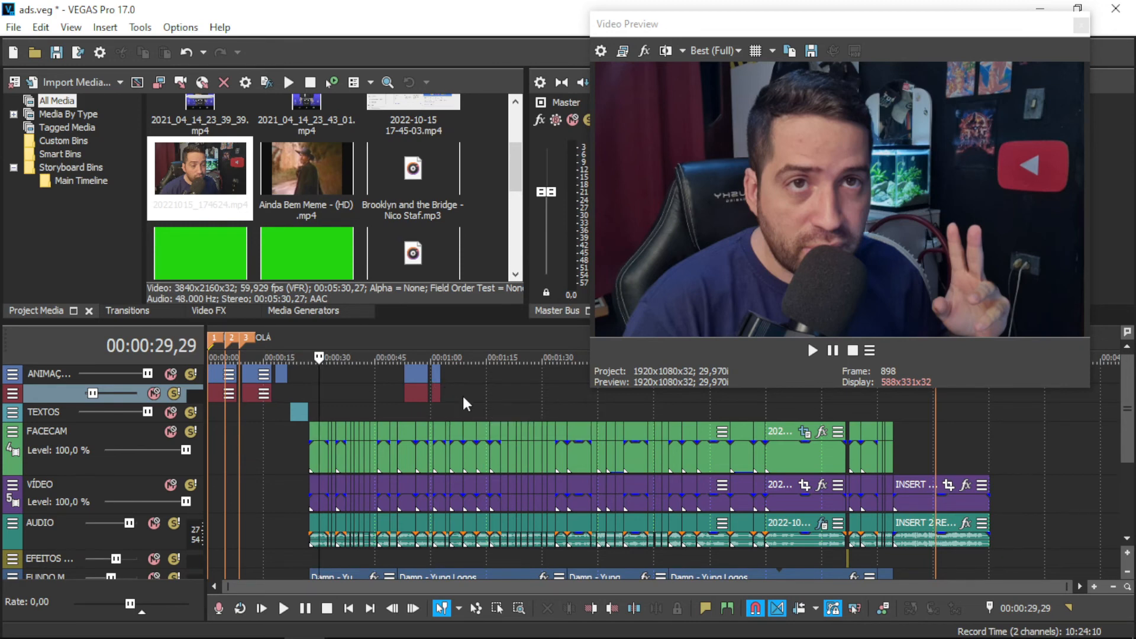
scroll(462, 393, "left", 3)
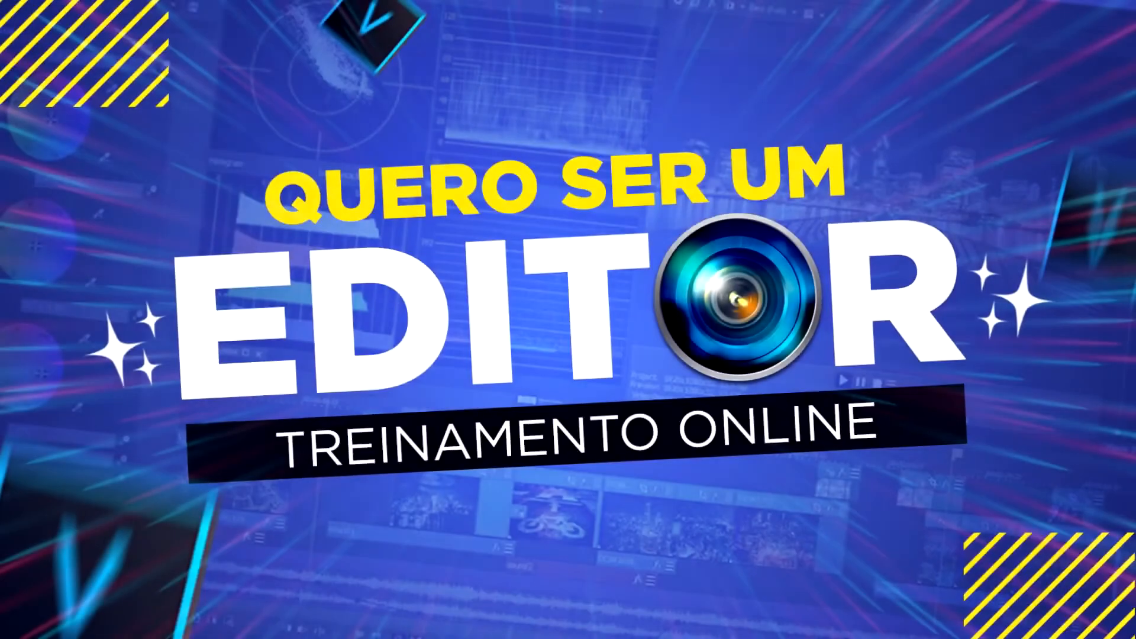